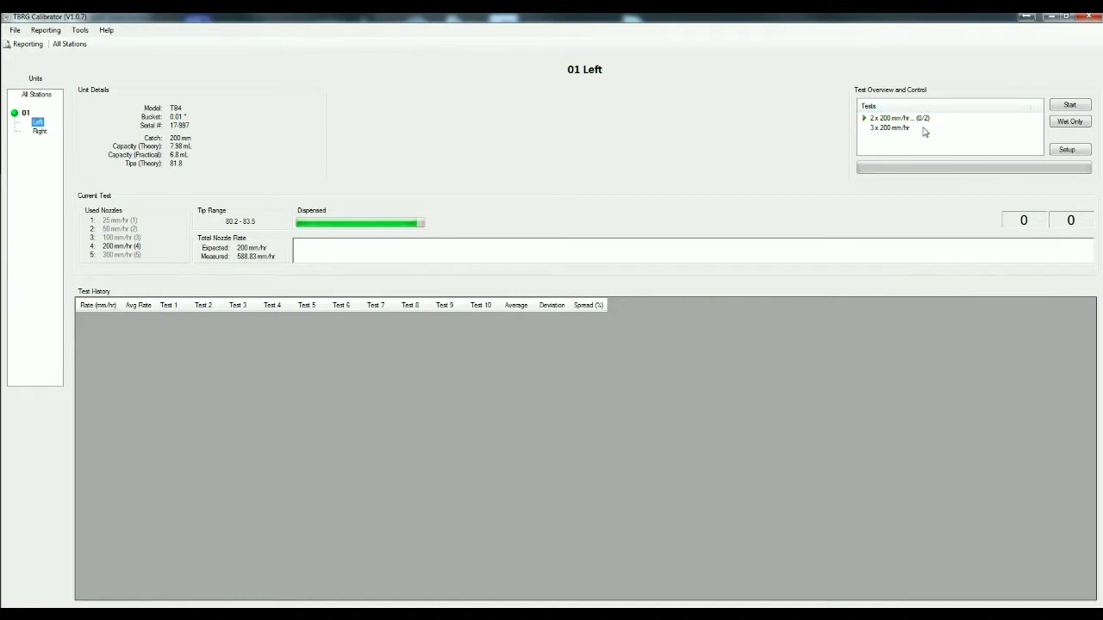
Open the test setup for station 01 Left and choose the TB4 (200 mm) model with a 0.01" bucket size
{"action": "left_click", "coordinate": [1070, 151]}
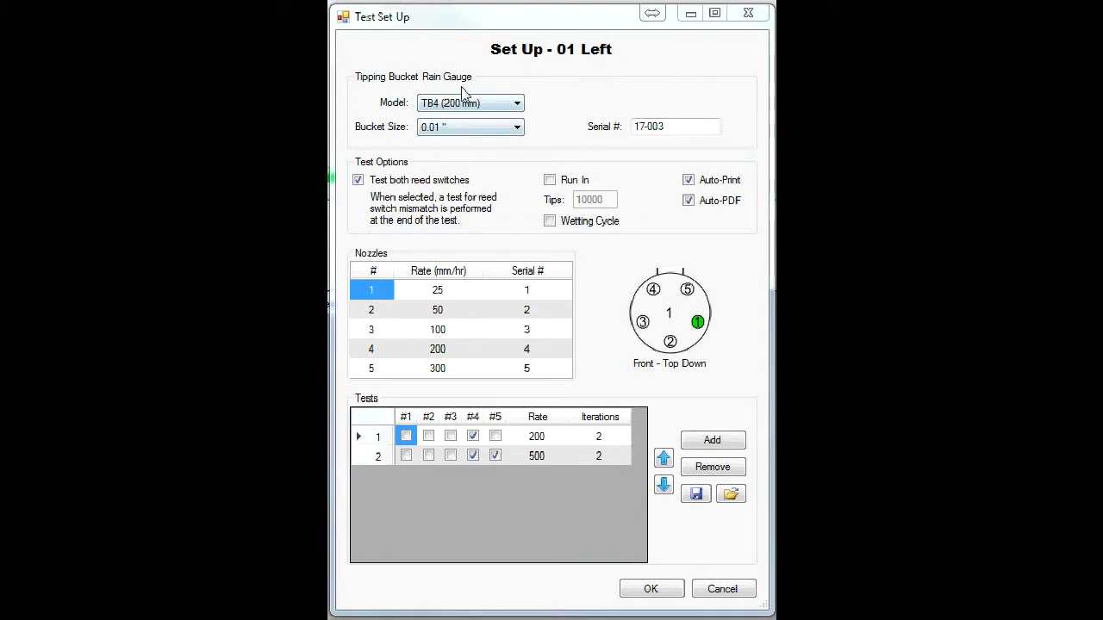
{"action": "double_click", "coordinate": [518, 105]}
{"action": "left_click", "coordinate": [518, 104]}
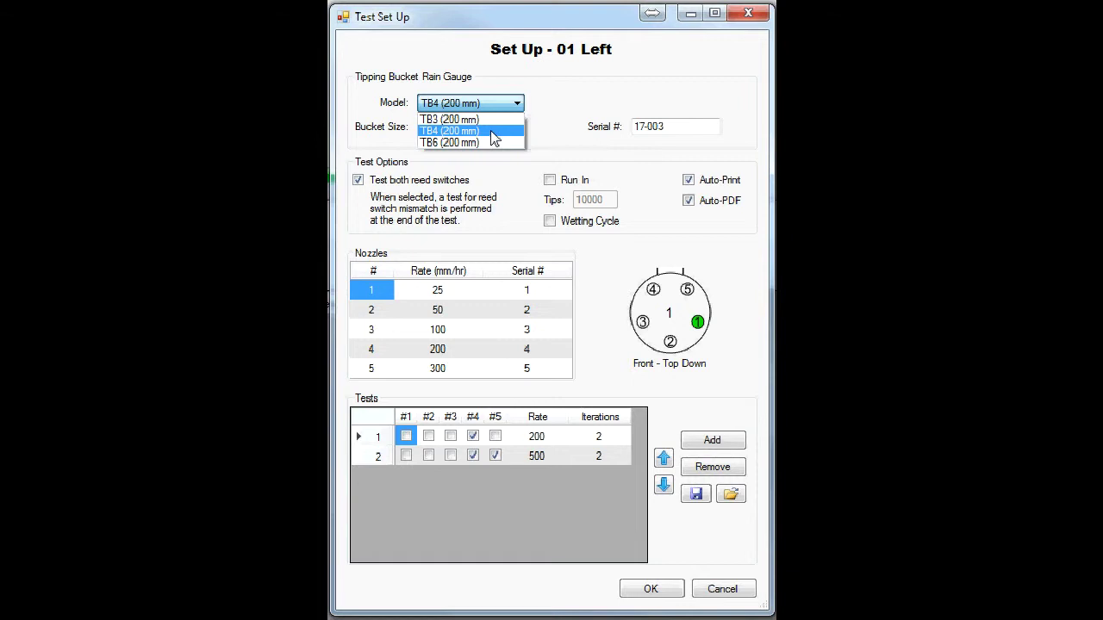
{"action": "left_click", "coordinate": [490, 130]}
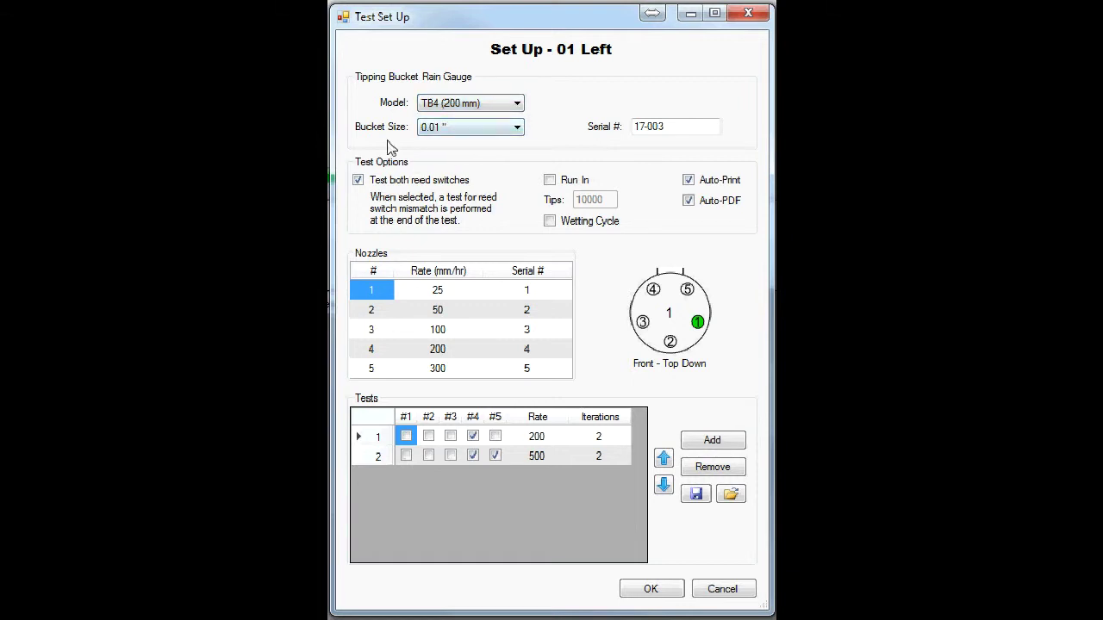
{"action": "left_click", "coordinate": [517, 127]}
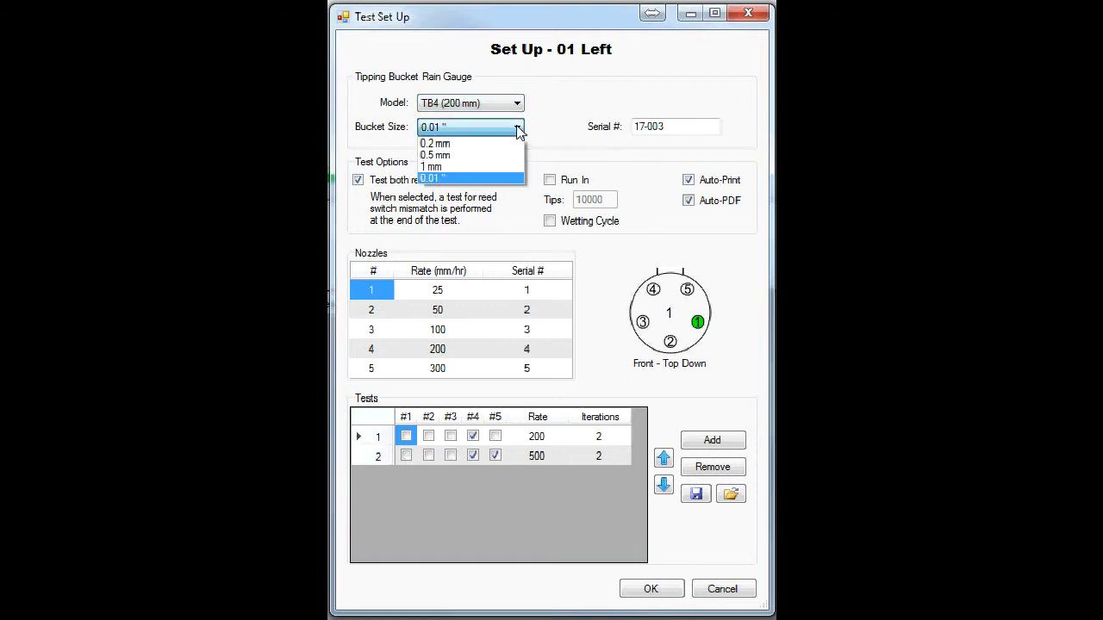
{"action": "left_click", "coordinate": [446, 186]}
{"action": "left_click", "coordinate": [679, 127]}
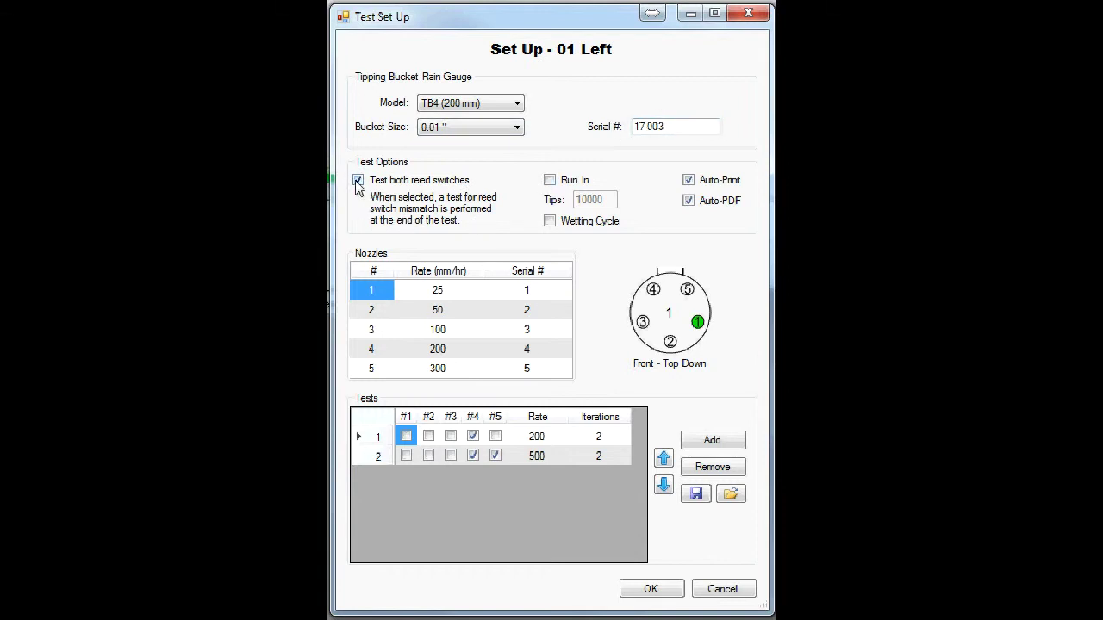
Try the Run In and Wetting Cycle test options
{"action": "left_click", "coordinate": [550, 180]}
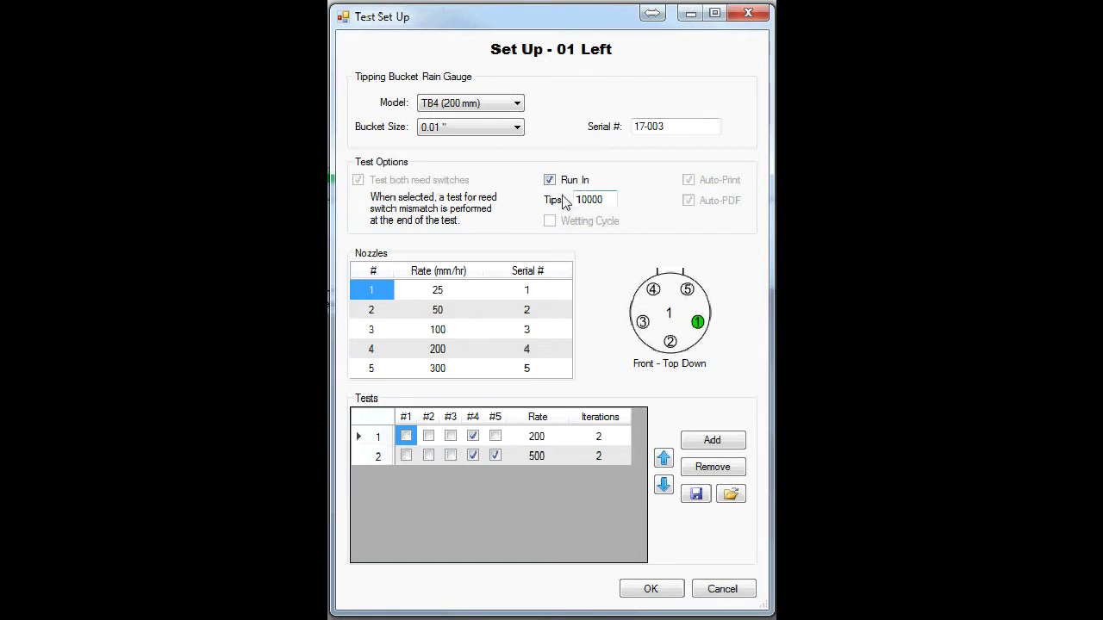
{"action": "left_click", "coordinate": [550, 180]}
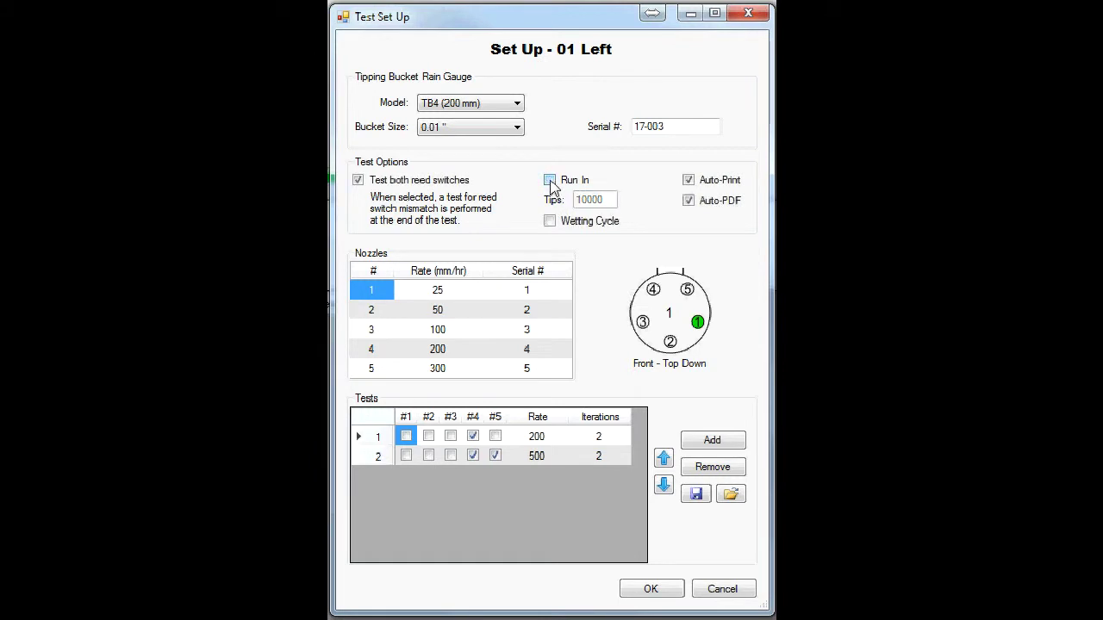
{"action": "left_click", "coordinate": [550, 222]}
Select nozzles 1 to 4 in turn to examine each one's position on the top-down diagram
{"action": "left_click", "coordinate": [440, 293]}
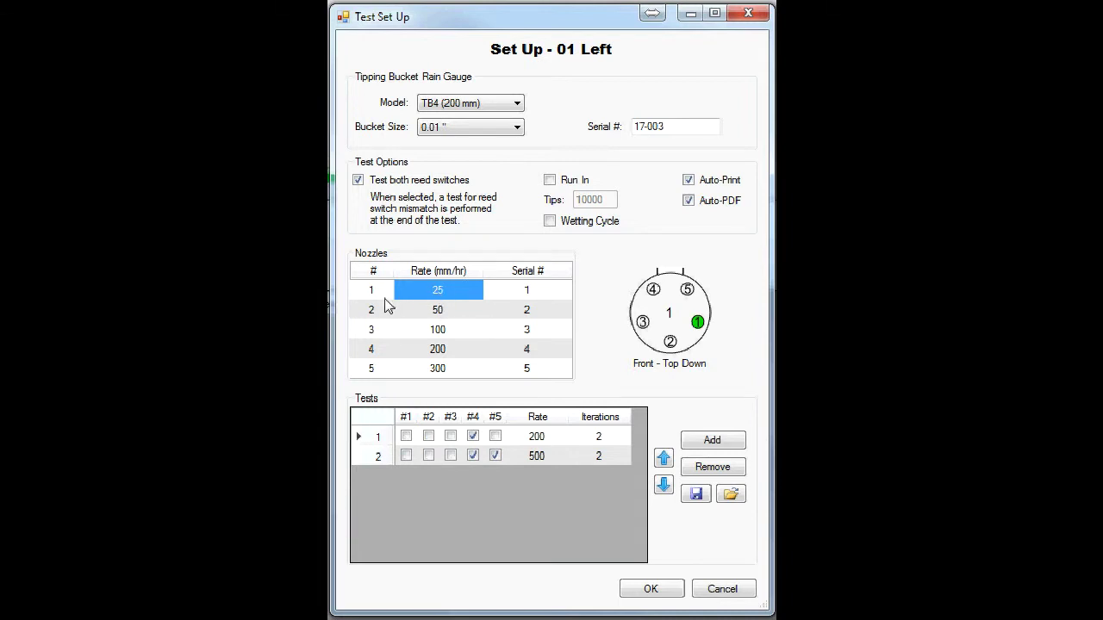
{"action": "left_click", "coordinate": [439, 316]}
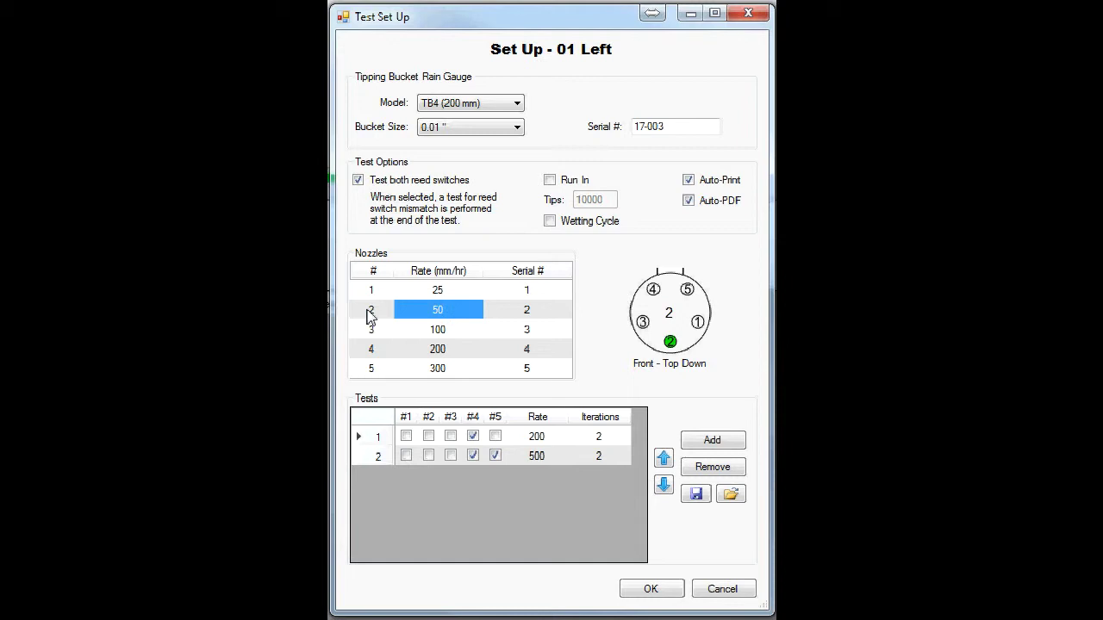
{"action": "left_click", "coordinate": [447, 330]}
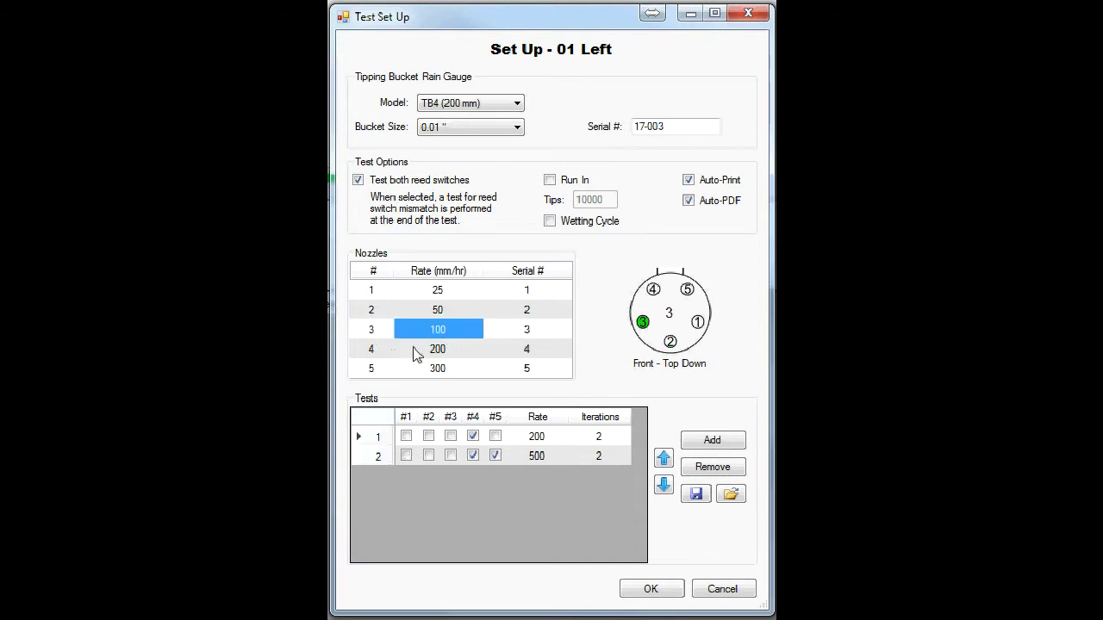
{"action": "left_click", "coordinate": [442, 353]}
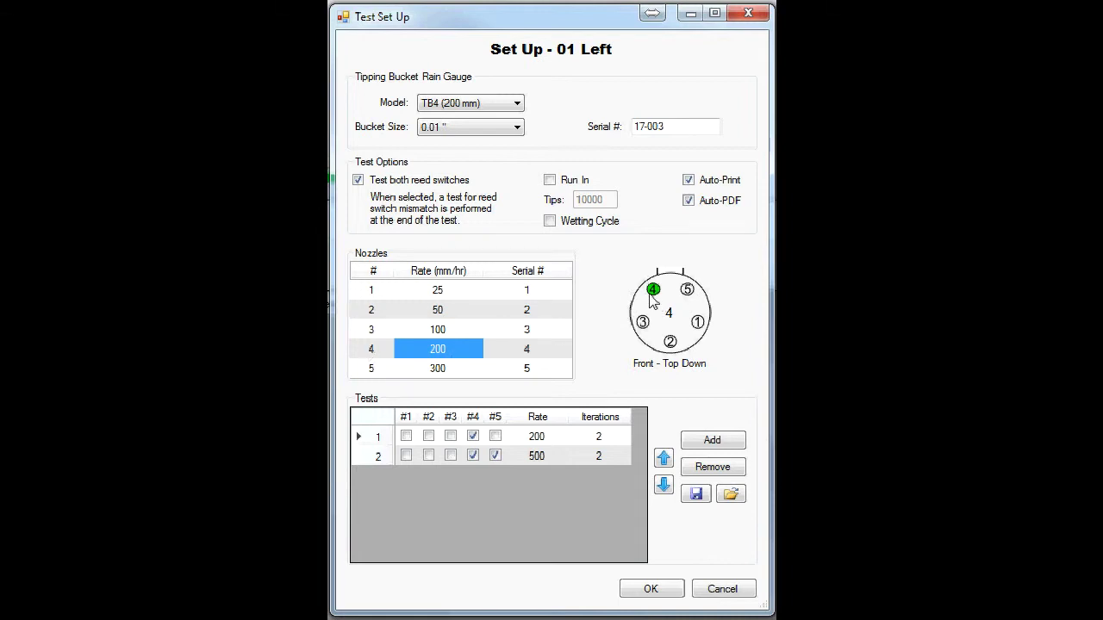
Try entering 200 as the serial number of nozzle 2, and restore it to 2
{"action": "left_click", "coordinate": [528, 291]}
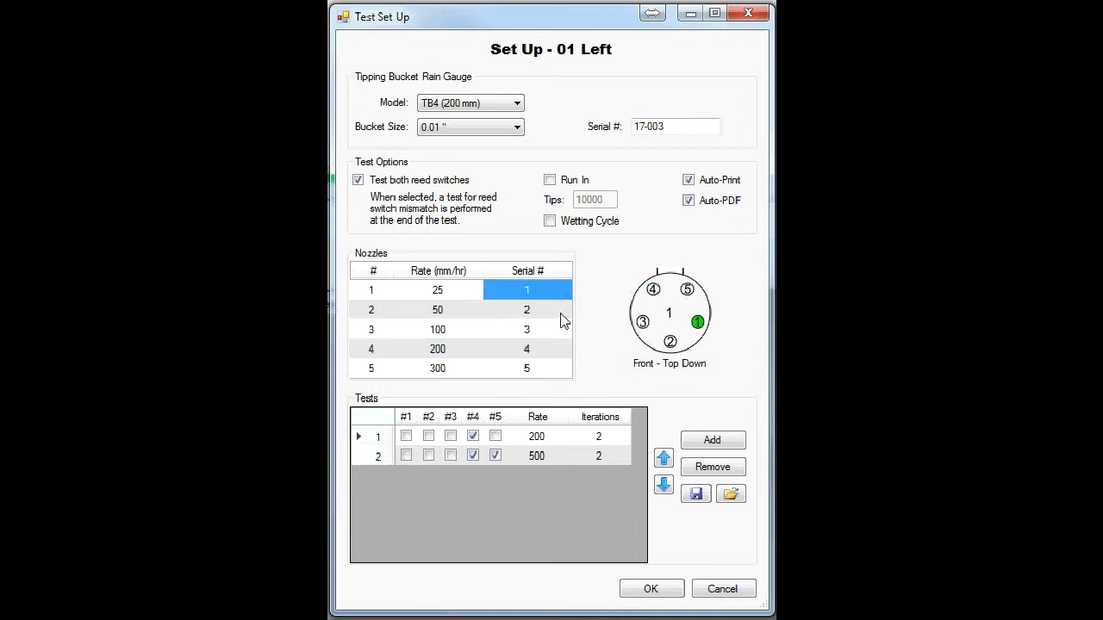
{"action": "left_click", "coordinate": [533, 311]}
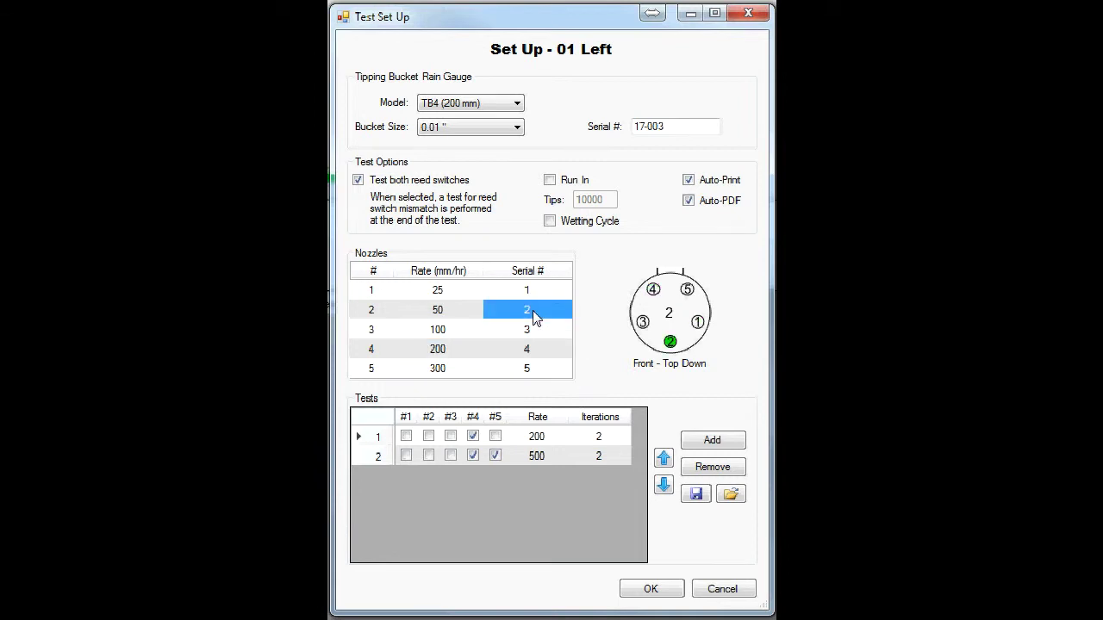
{"action": "left_click", "coordinate": [532, 312]}
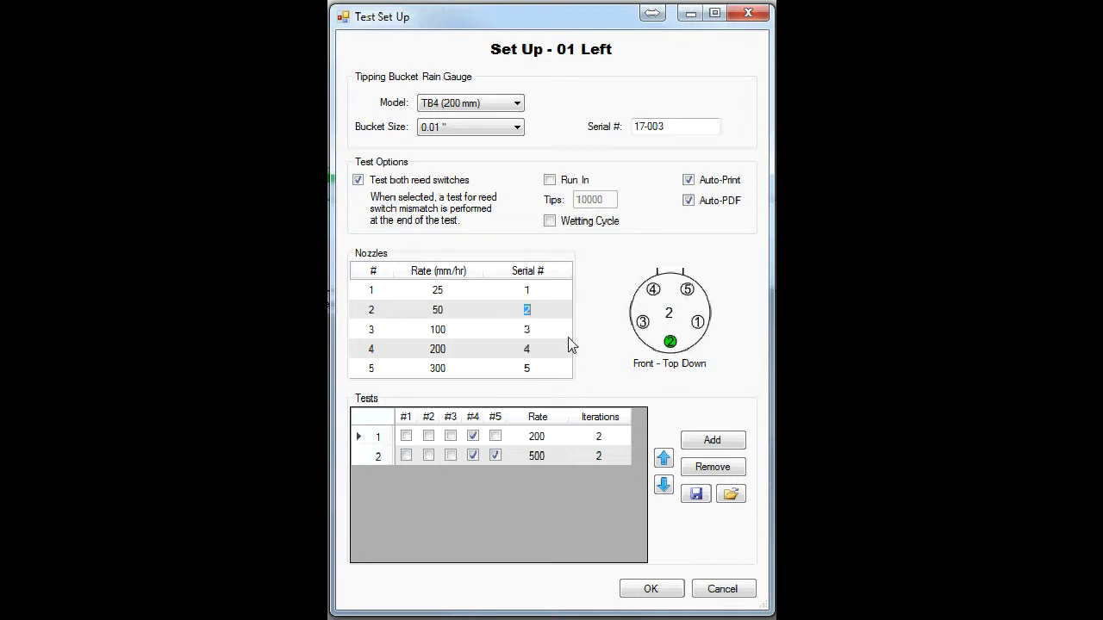
{"action": "type", "text": "20"}
{"action": "type", "text": "0"}
{"action": "left_click_drag", "start_coordinate": [540, 311], "coordinate": [523, 310]}
{"action": "key", "text": "BackSpace"}
Switch test 1 from nozzle 4 to nozzle 3 and set its iterations to 5
{"action": "left_click", "coordinate": [451, 435]}
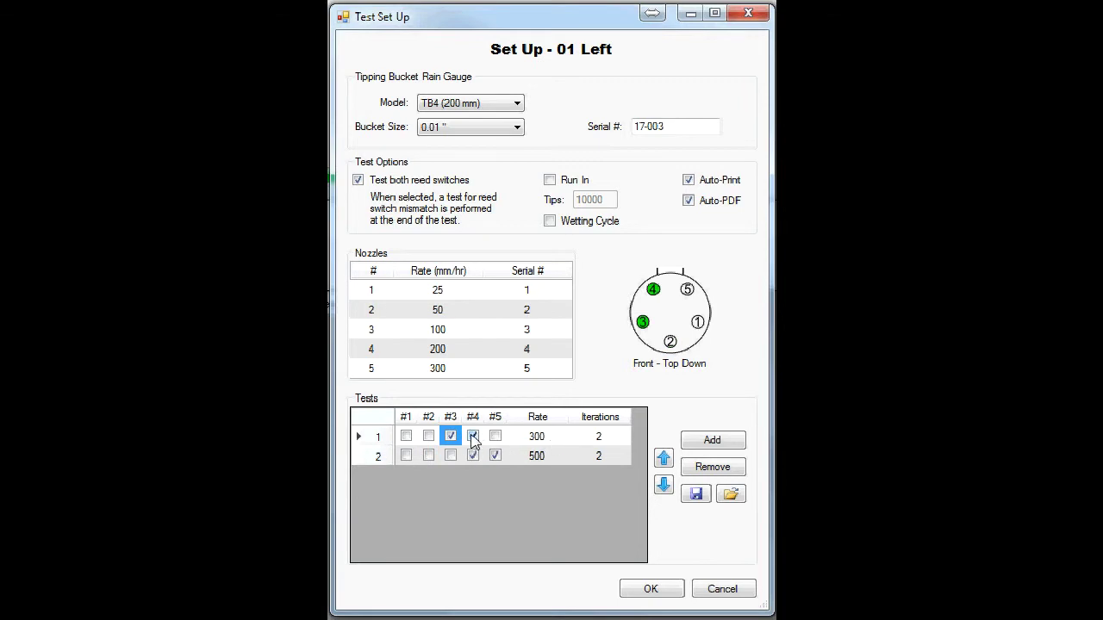
{"action": "left_click", "coordinate": [472, 436]}
{"action": "left_click", "coordinate": [603, 444]}
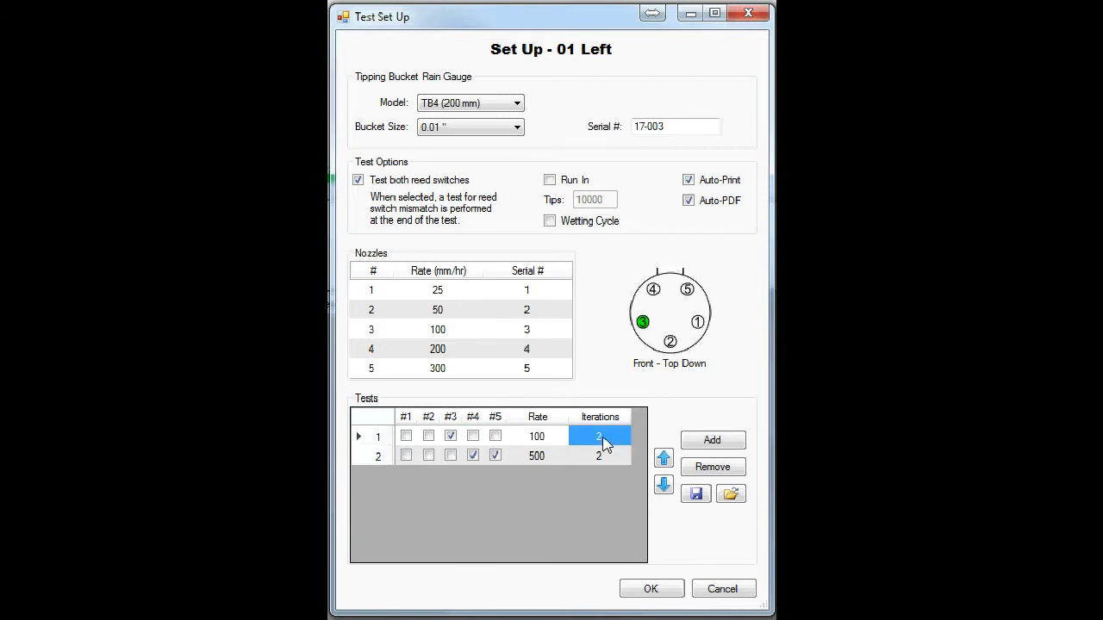
{"action": "left_click", "coordinate": [603, 438]}
{"action": "type", "text": "5"}
Try nozzle 4 alone and nozzles 3 and 4 together for test 2, and return it to nozzles 4 and 5
{"action": "left_click", "coordinate": [496, 456]}
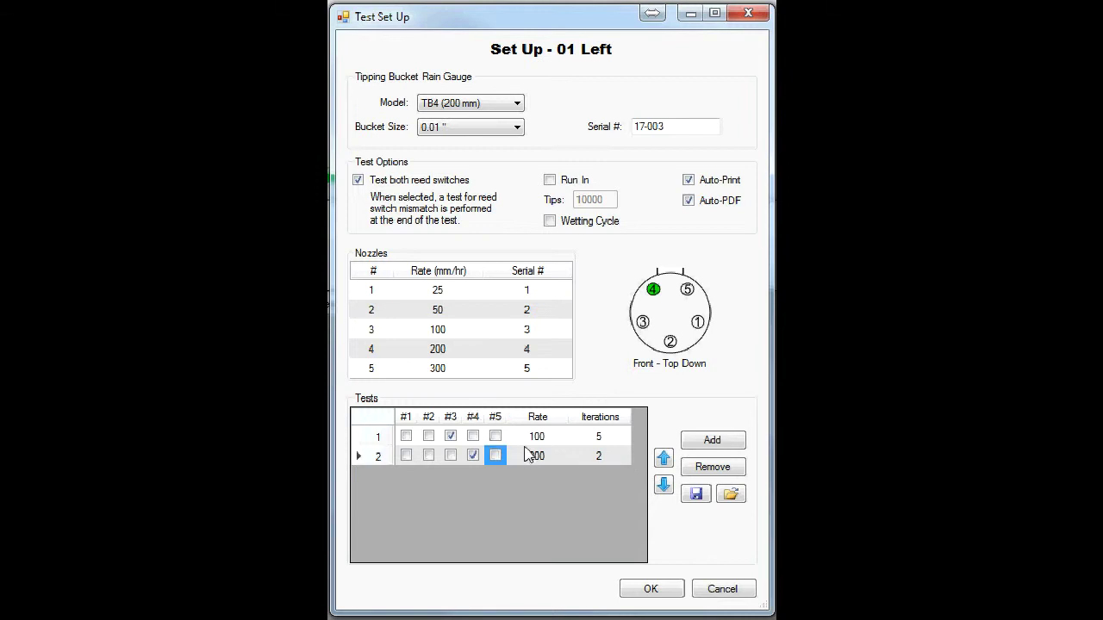
{"action": "left_click", "coordinate": [451, 455]}
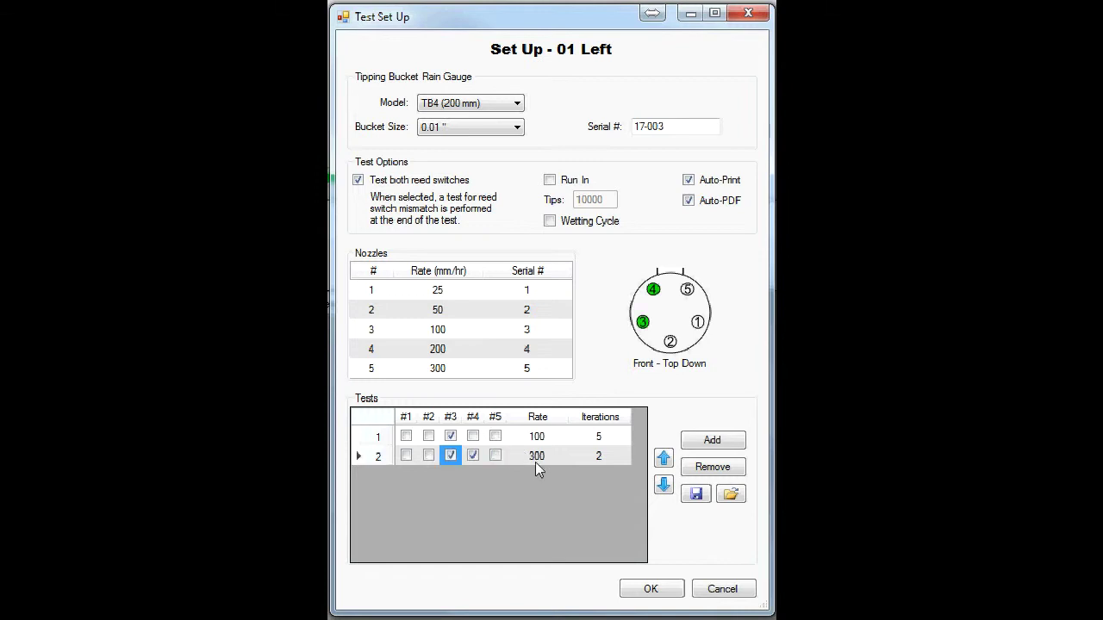
{"action": "left_click", "coordinate": [450, 455]}
{"action": "left_click", "coordinate": [492, 455]}
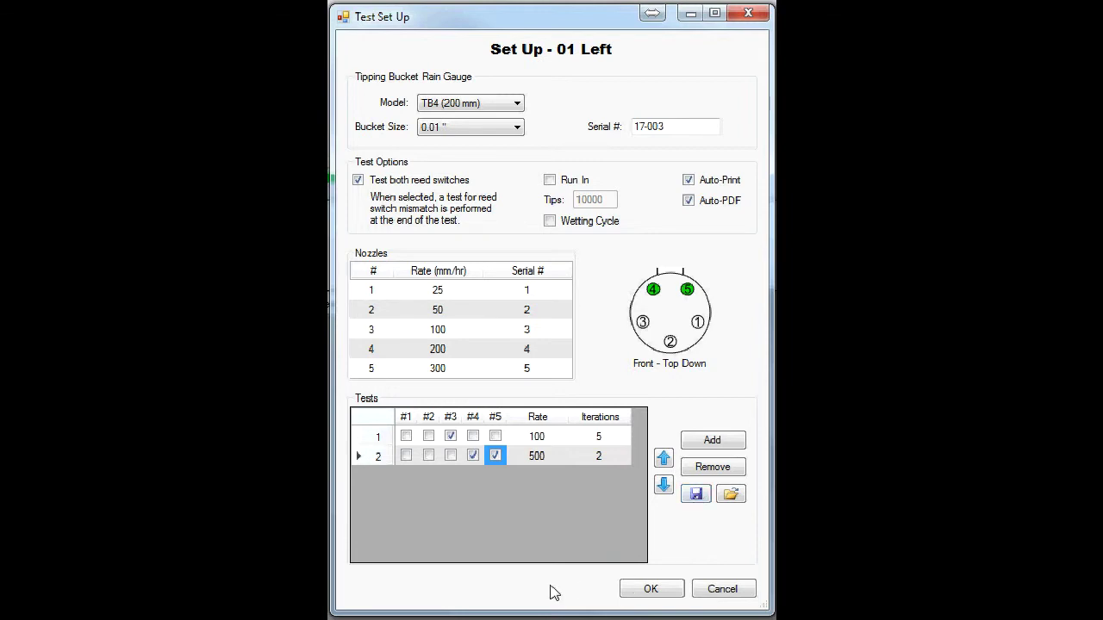
Assign only nozzle 4 to test 1 with 2 iterations, and leave only nozzle 5 enabled for test 2
{"action": "left_click", "coordinate": [473, 437]}
{"action": "left_click", "coordinate": [459, 438]}
{"action": "left_click", "coordinate": [477, 455]}
{"action": "left_click", "coordinate": [599, 440]}
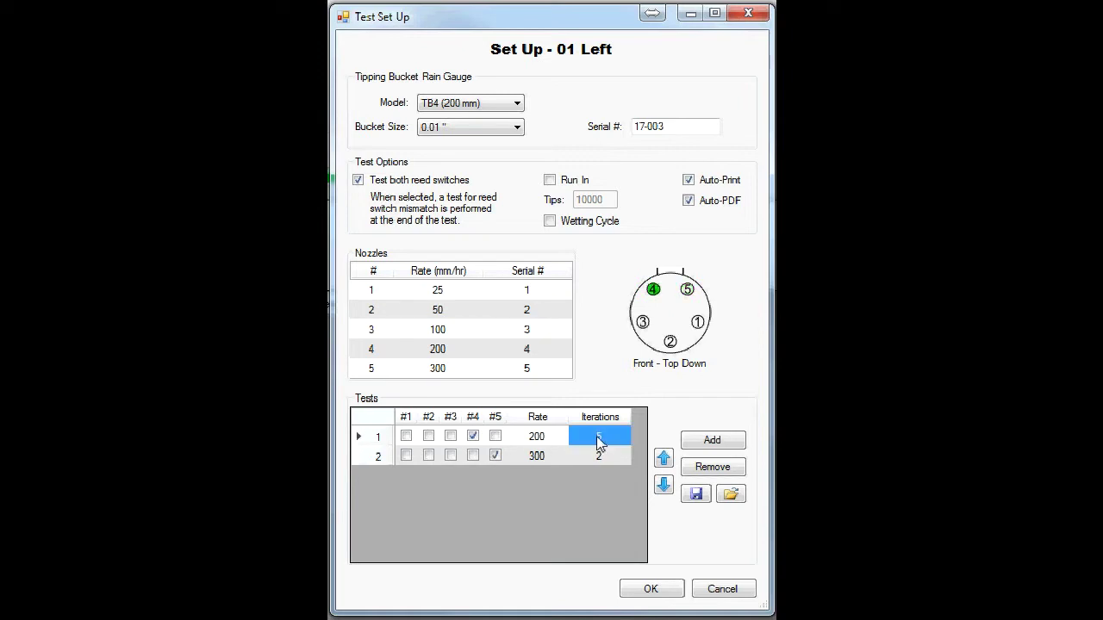
{"action": "type", "text": "2"}
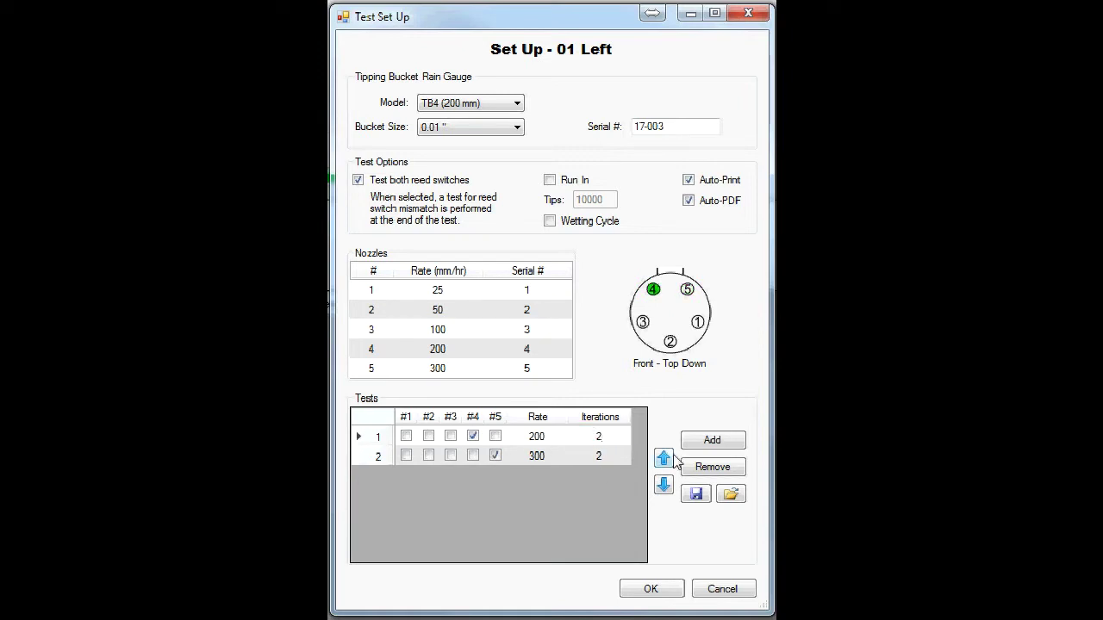